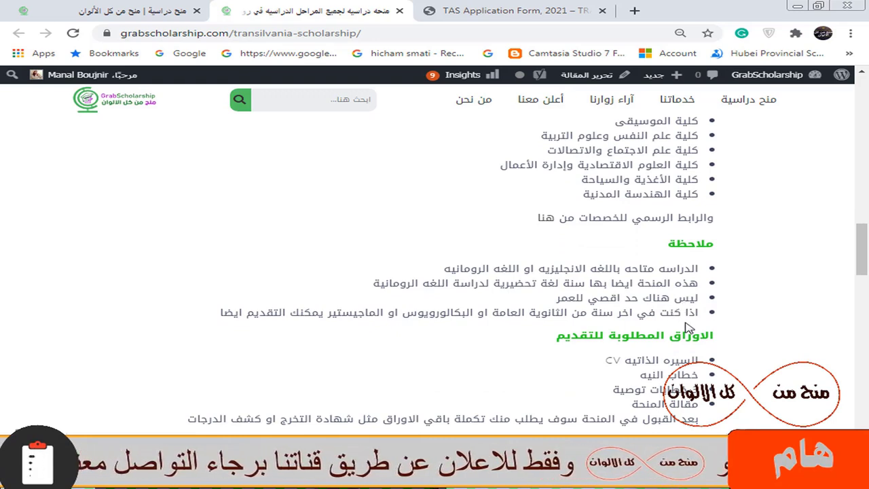
Read the rest of the scholarship article, open its official announcement link in a new tab and switch to that tab.
scroll(719, 326, down, 1)
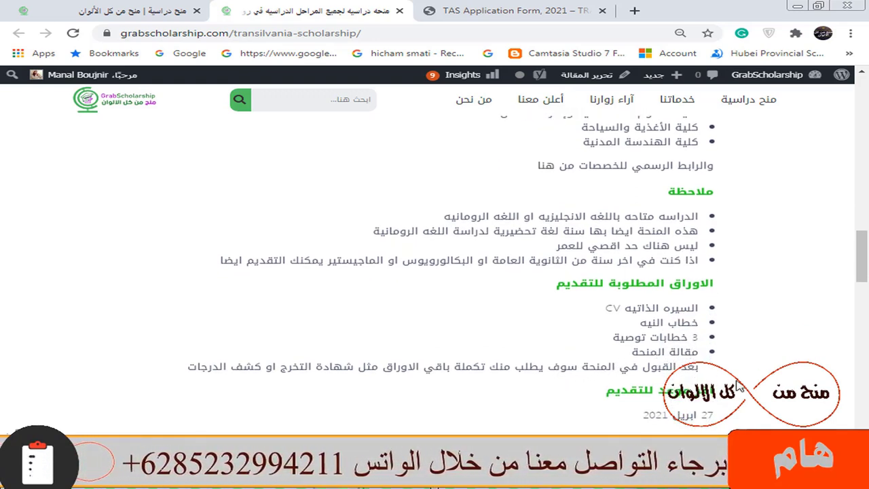
scroll(782, 372, down, 2)
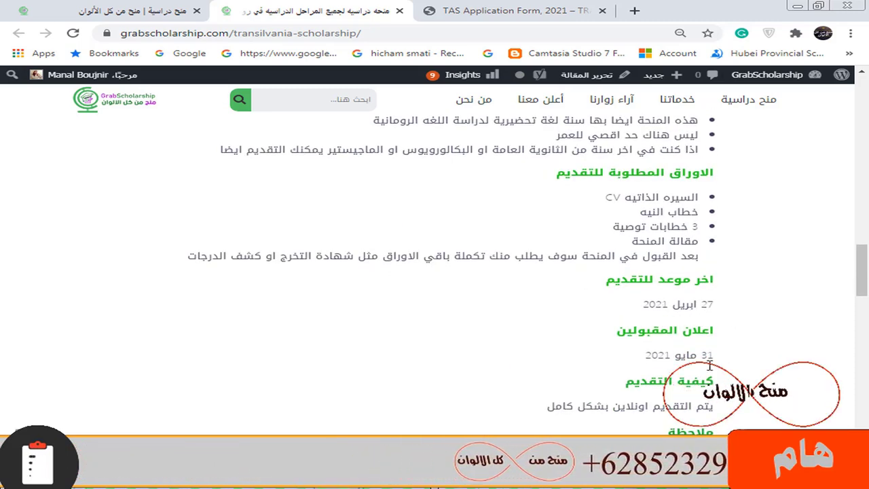
scroll(742, 367, down, 2)
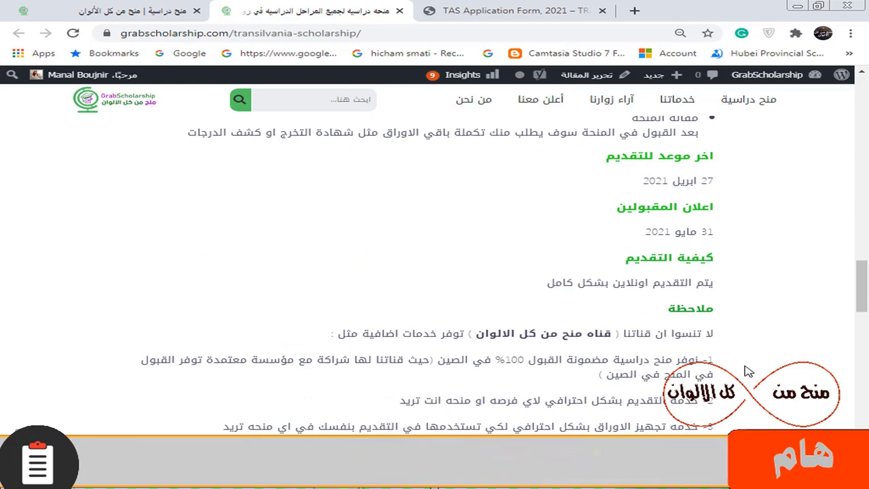
scroll(741, 372, down, 3)
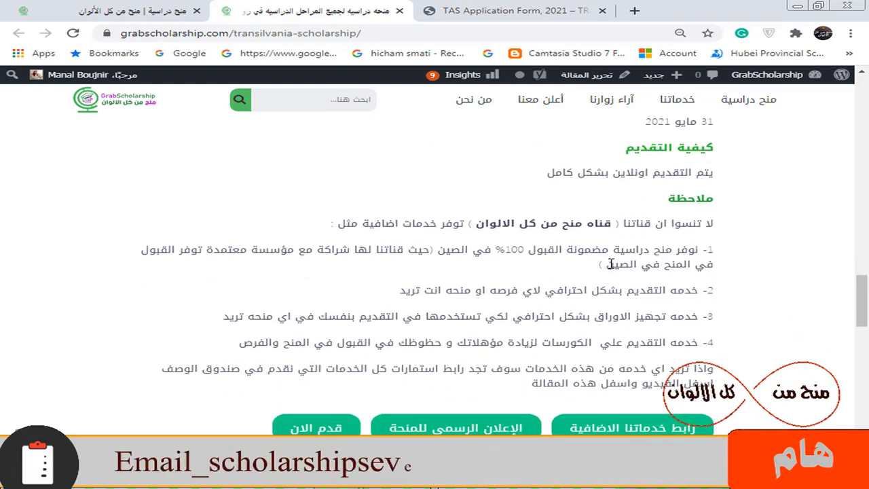
scroll(621, 264, down, 1)
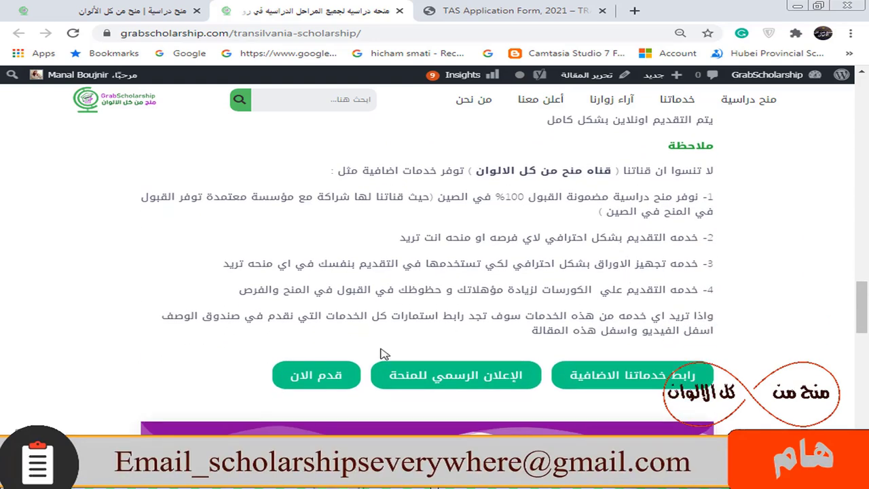
right_click(439, 378)
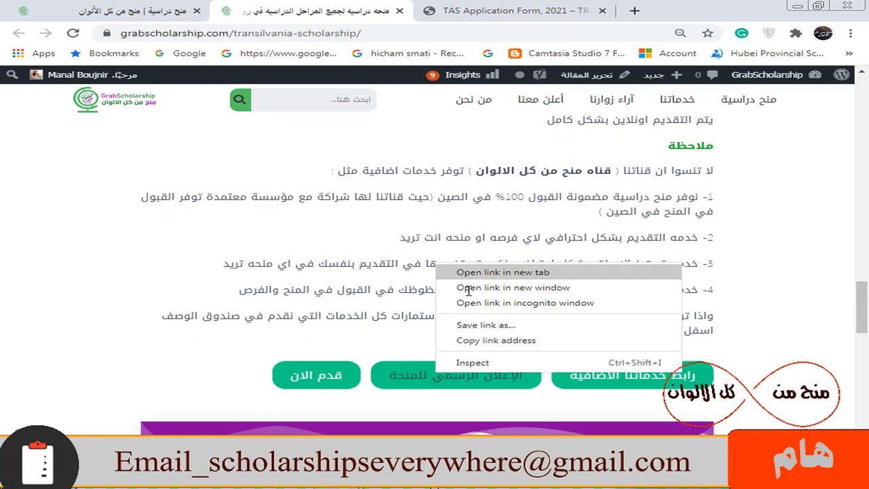
click(475, 269)
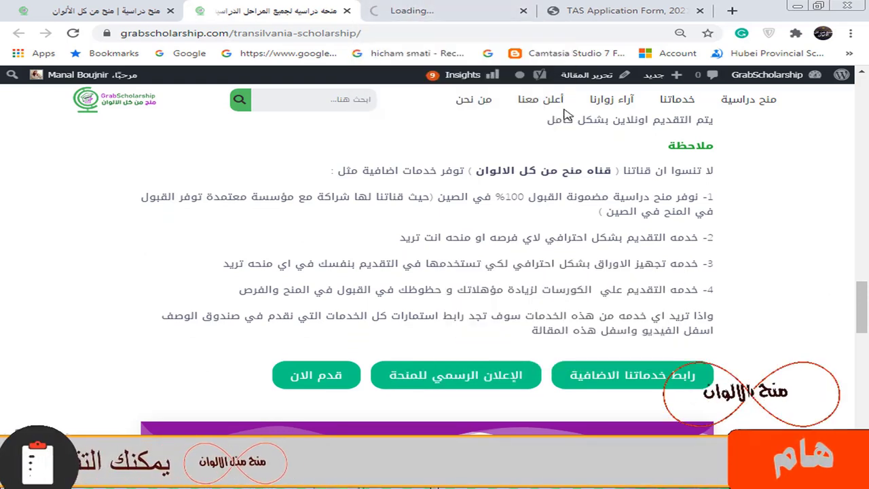
click(448, 9)
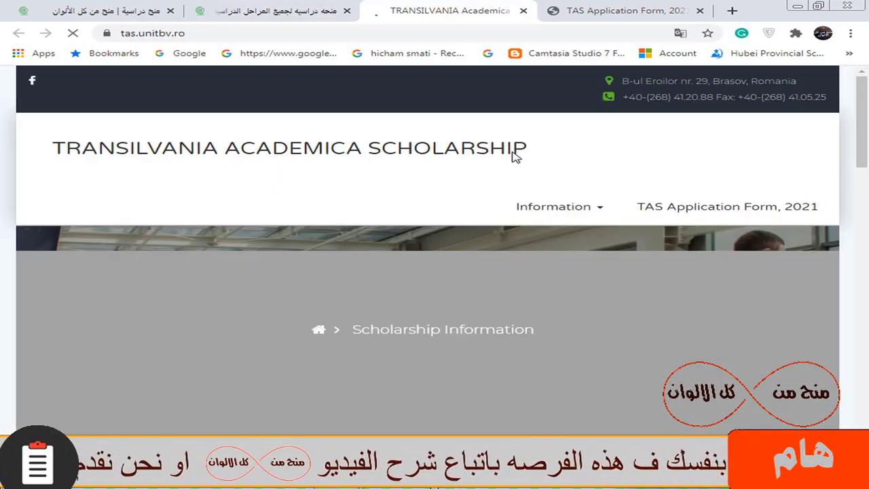
Review the official scholarship page's objectives, eligibility, duration, scholarship amount, required application documents and selection calendar.
scroll(604, 180, down, 5)
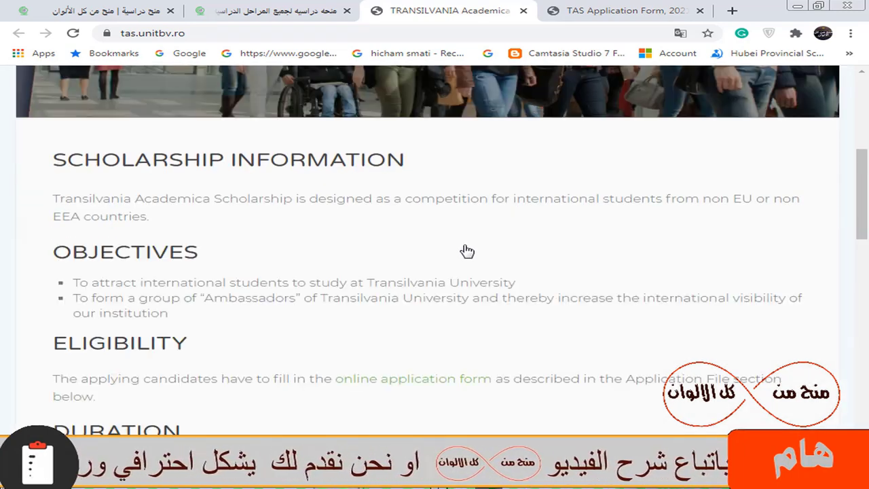
scroll(219, 301, down, 3)
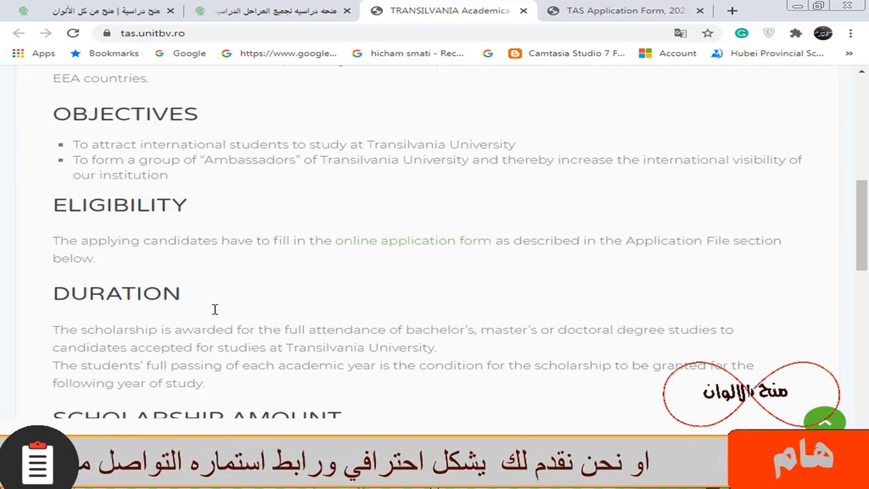
scroll(224, 291, down, 1)
scroll(316, 278, down, 2)
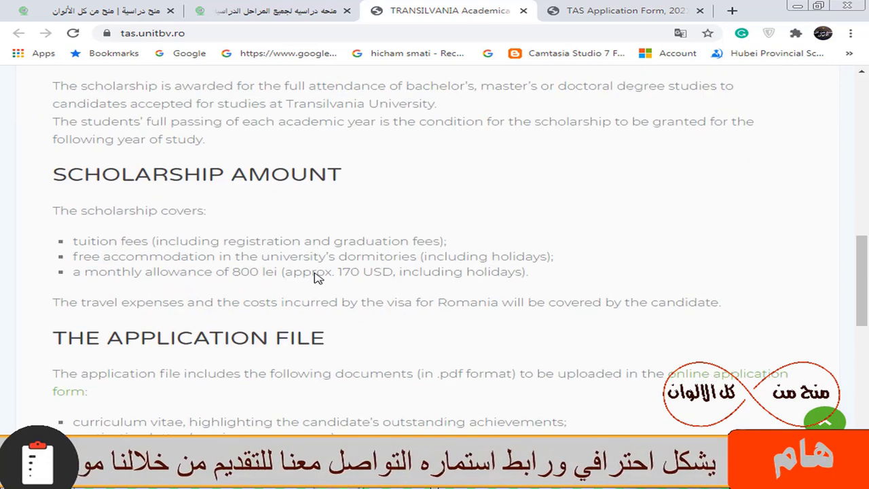
scroll(325, 285, down, 1)
drag(75, 177, 742, 240)
scroll(301, 219, down, 3)
click(302, 221)
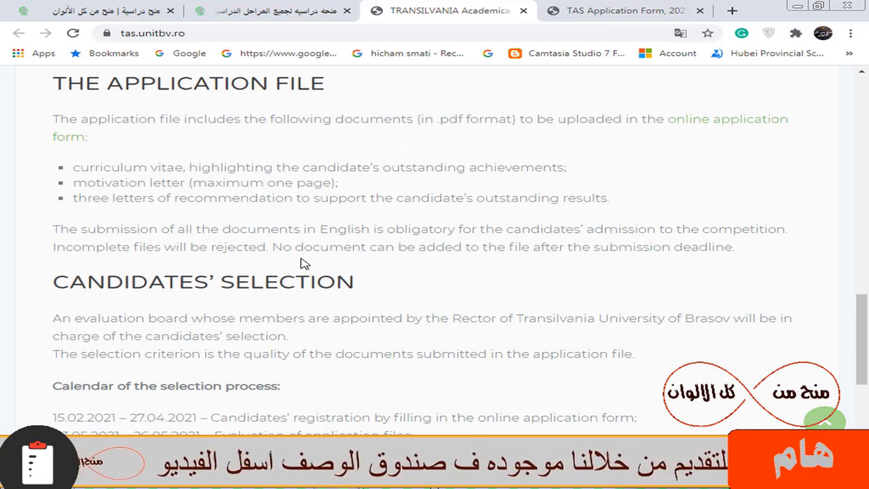
scroll(304, 254, down, 2)
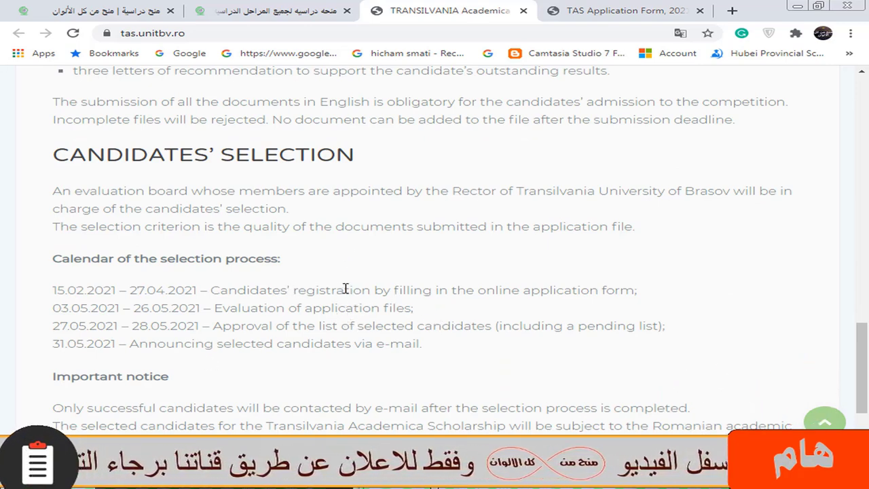
scroll(351, 305, down, 3)
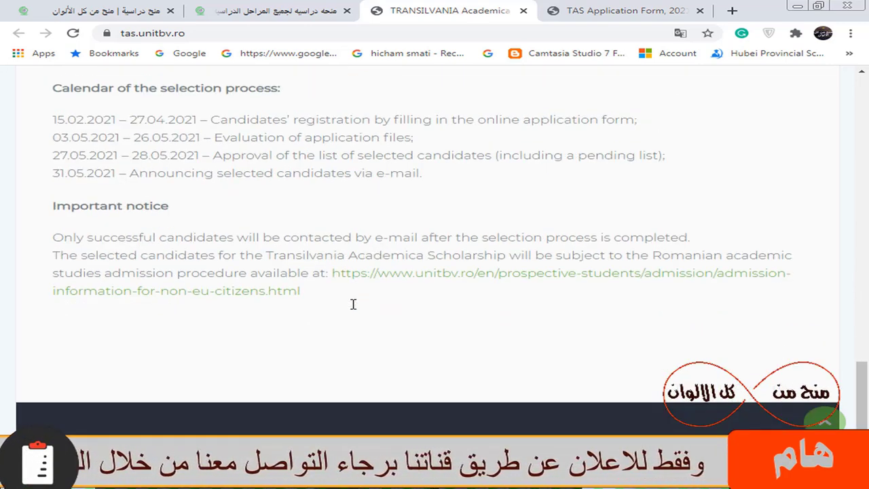
scroll(447, 286, up, 15)
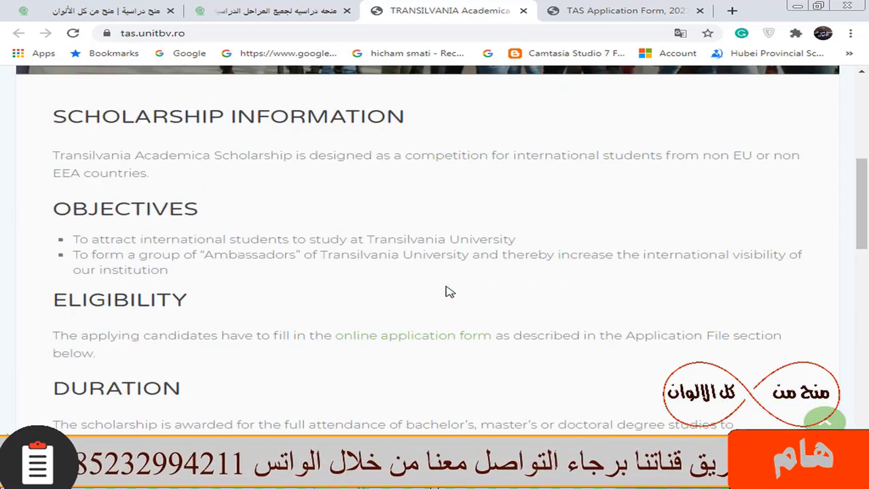
click(285, 10)
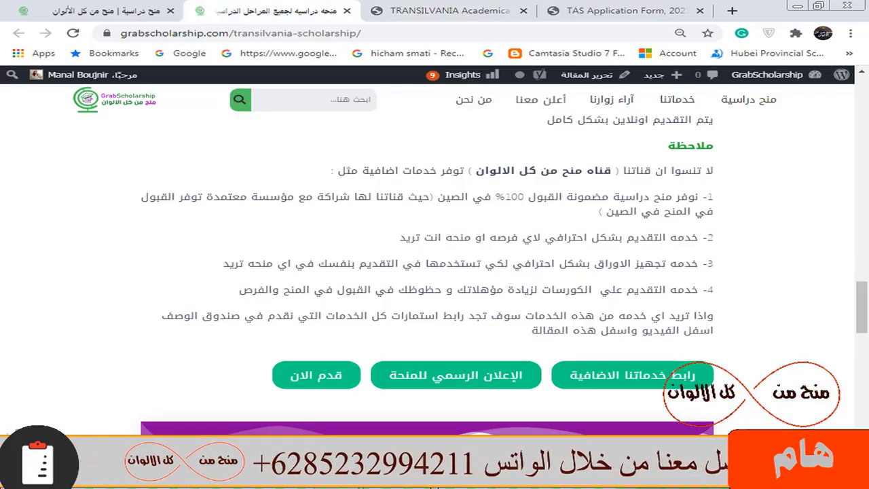
right_click(312, 386)
click(350, 278)
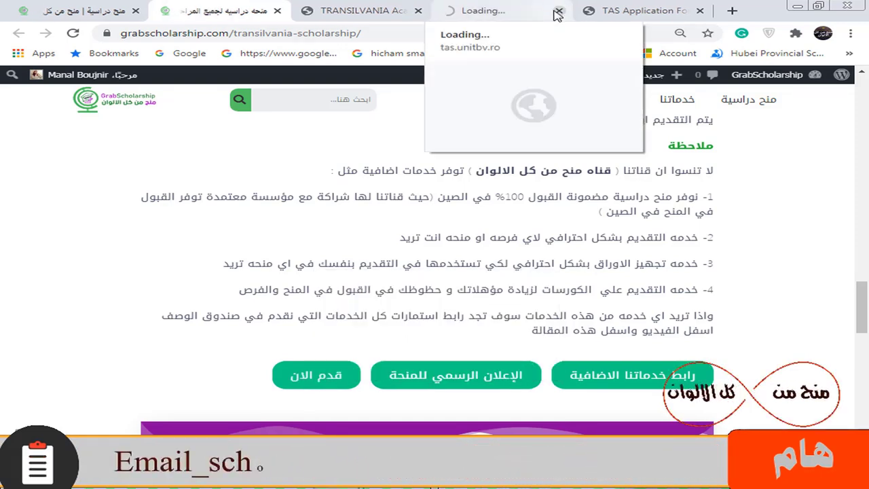
click(558, 11)
Switch to the already open TAS Application Form, 2021 and review the applicant's personal and contact fields in step 1.
click(495, 11)
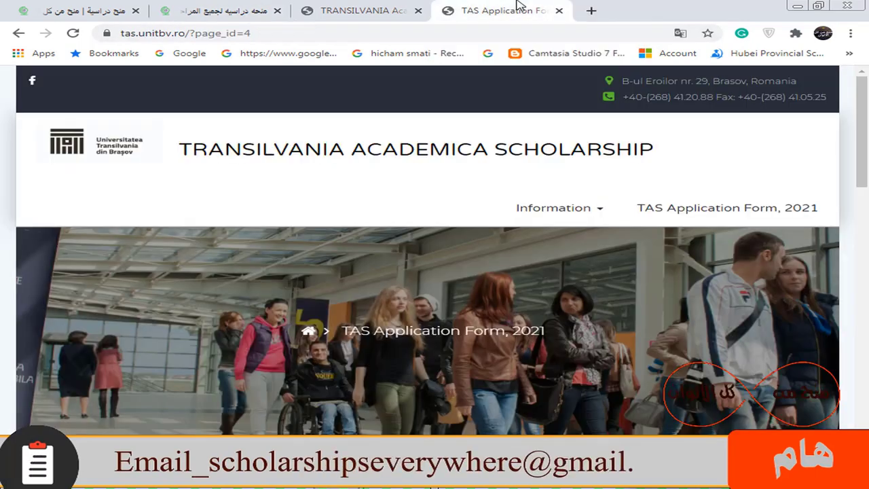
scroll(482, 252, down, 10)
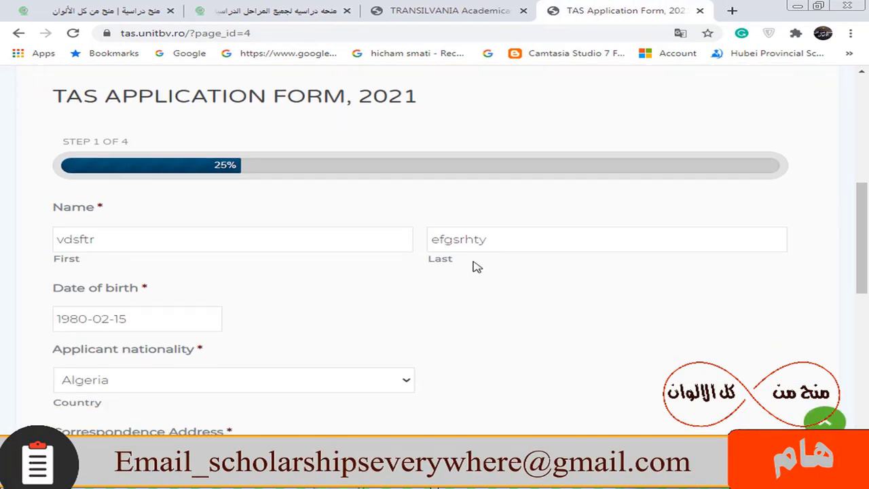
scroll(471, 274, up, 2)
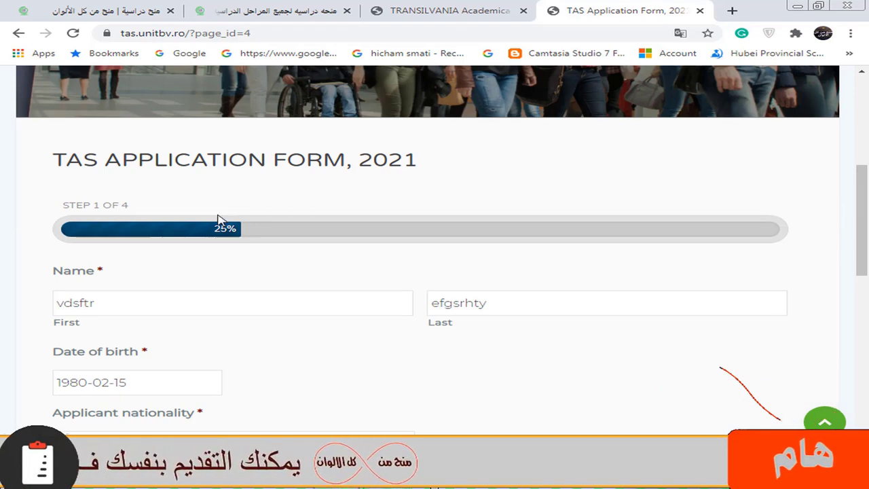
scroll(228, 224, down, 1)
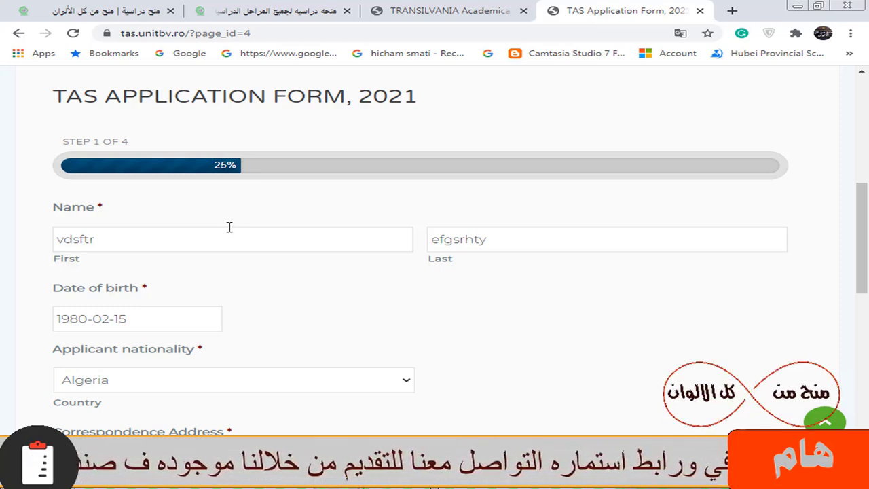
scroll(242, 238, down, 1)
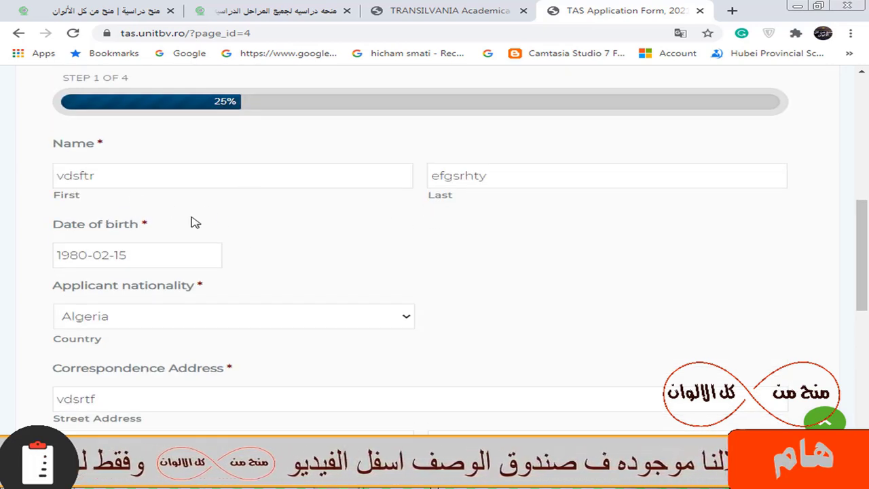
scroll(195, 223, down, 3)
scroll(241, 252, down, 1)
scroll(343, 259, down, 2)
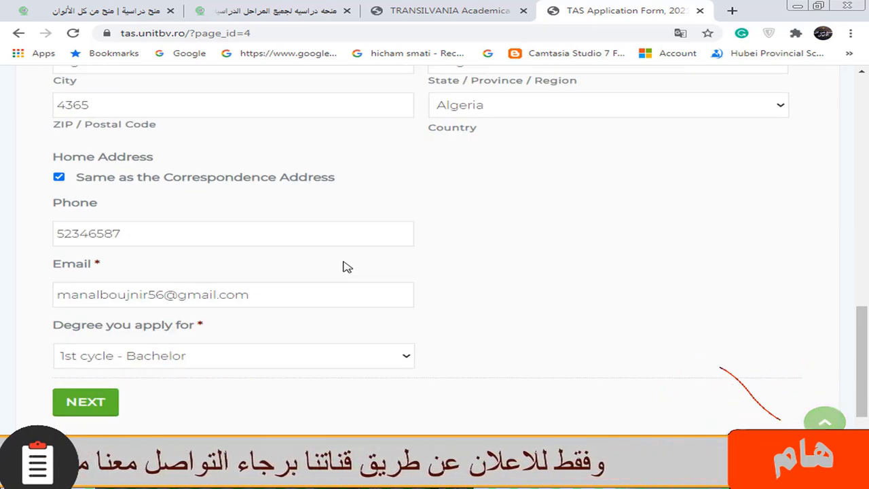
Check the available degree options, keep 1st cycle - Bachelor, and continue to step 2 of the application form.
click(194, 356)
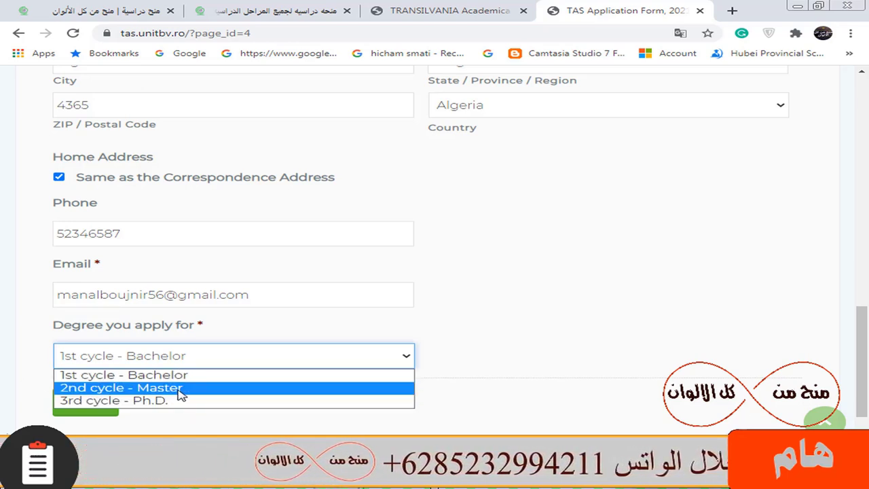
click(529, 358)
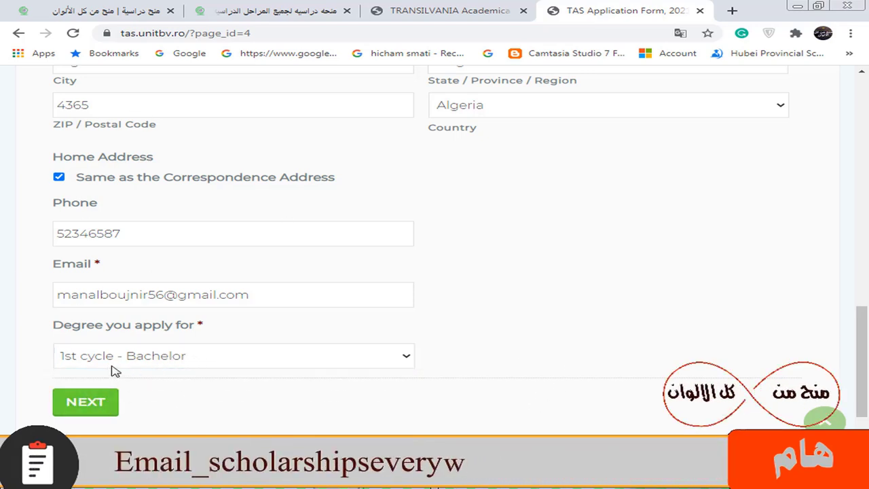
click(102, 405)
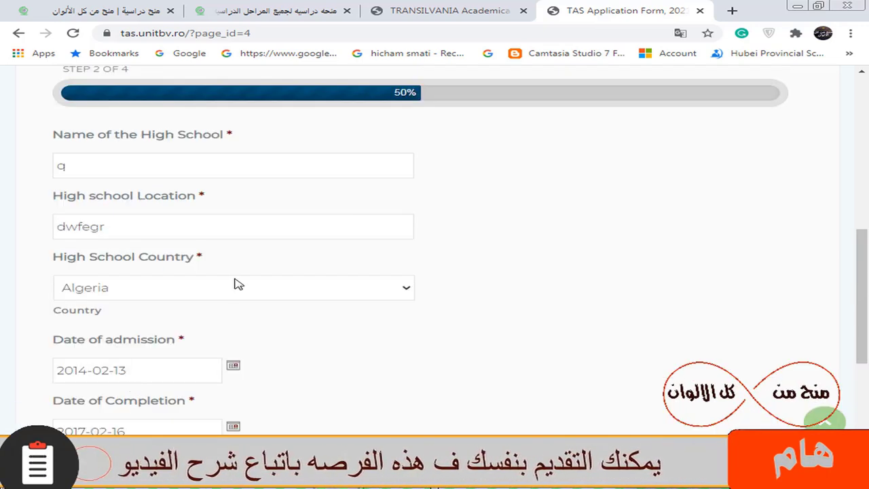
Review the high school, admission and completion date, and certificate fields in step 2, and continue to the next form step.
scroll(270, 224, up, 1)
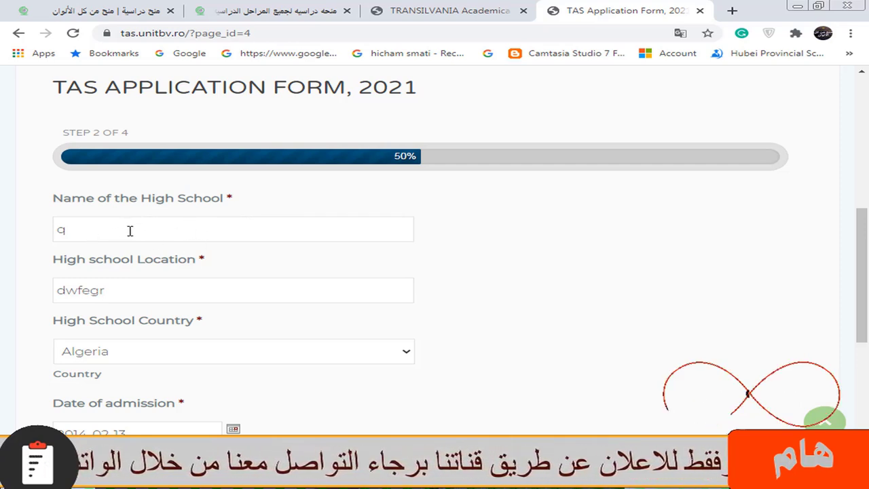
scroll(183, 218, down, 1)
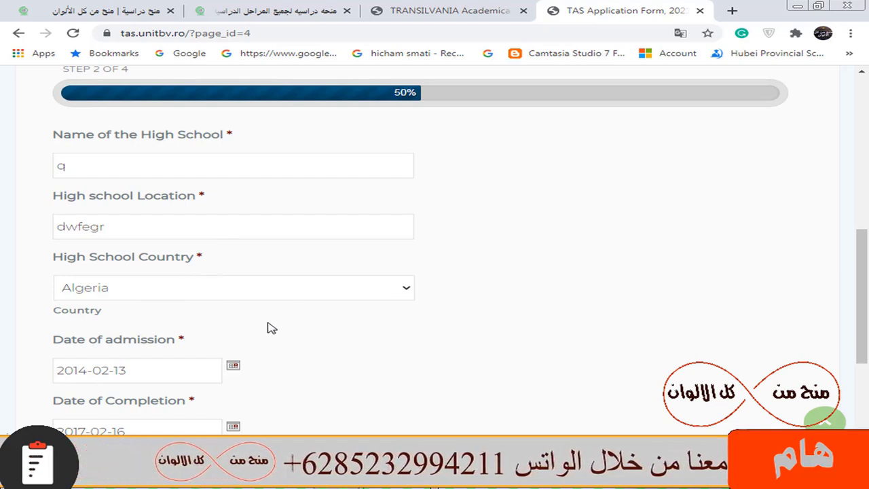
scroll(306, 356, down, 2)
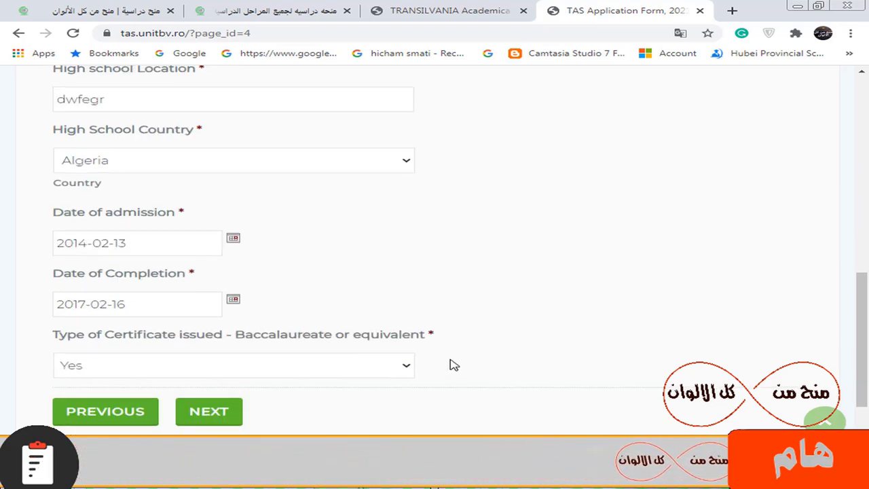
click(228, 411)
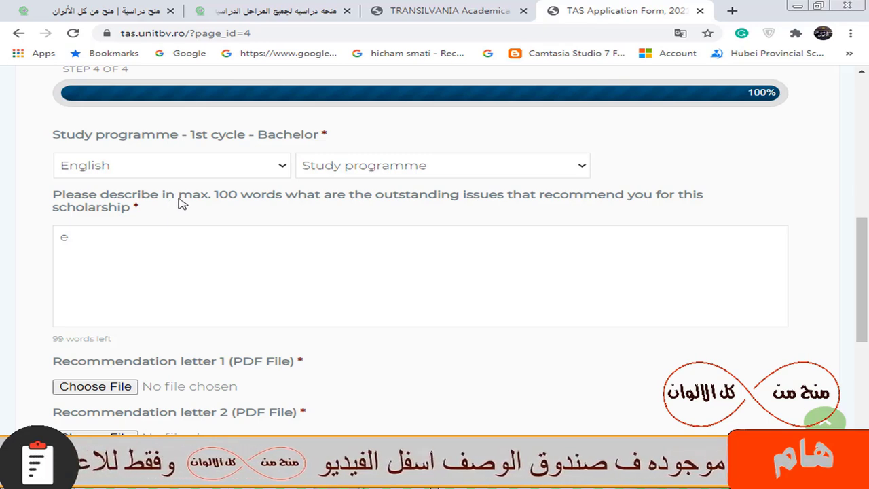
Set the language of instruction for the Bachelor study programme to Romanian.
scroll(382, 180, up, 2)
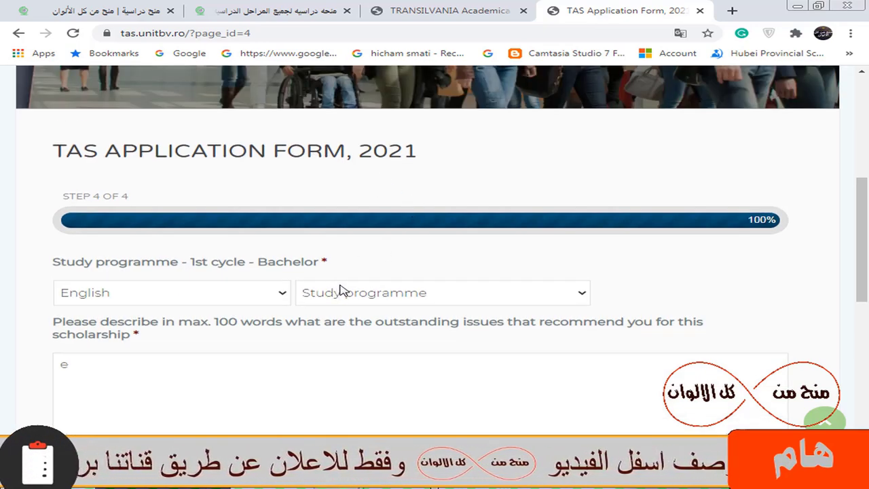
click(191, 301)
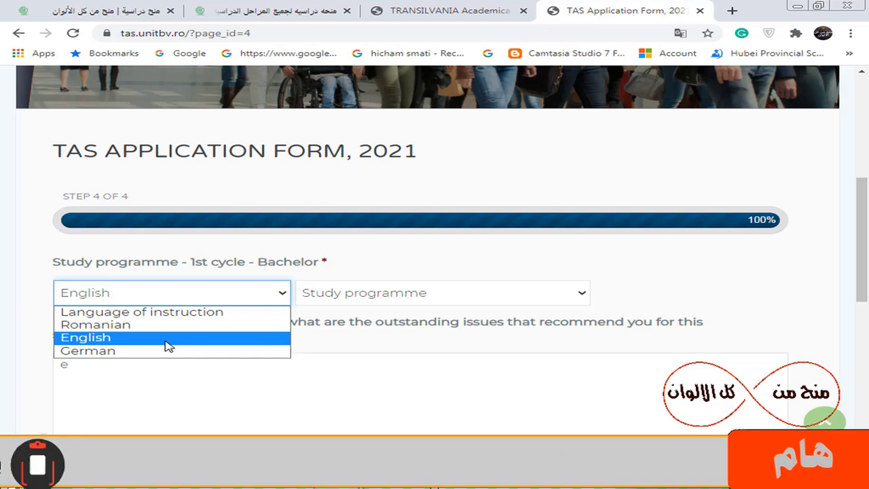
click(181, 327)
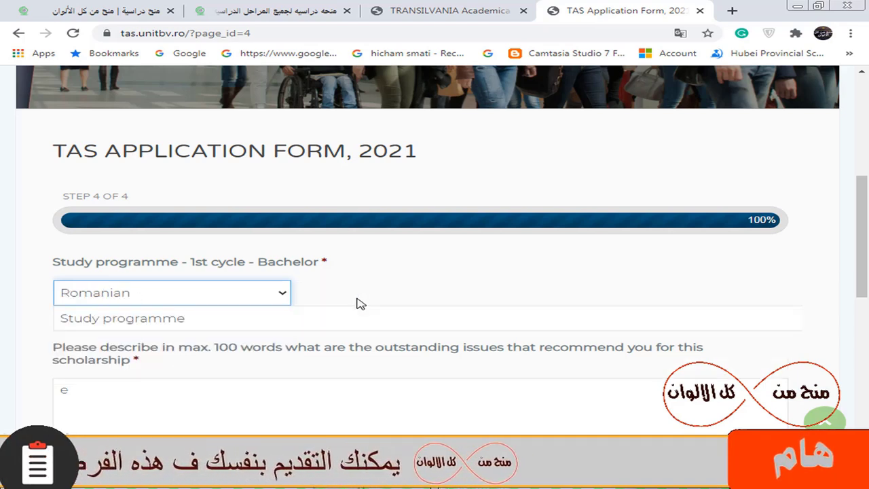
Browse the list of Bachelor study programmes available in the selected language of instruction.
click(316, 327)
scroll(277, 178, down, 15)
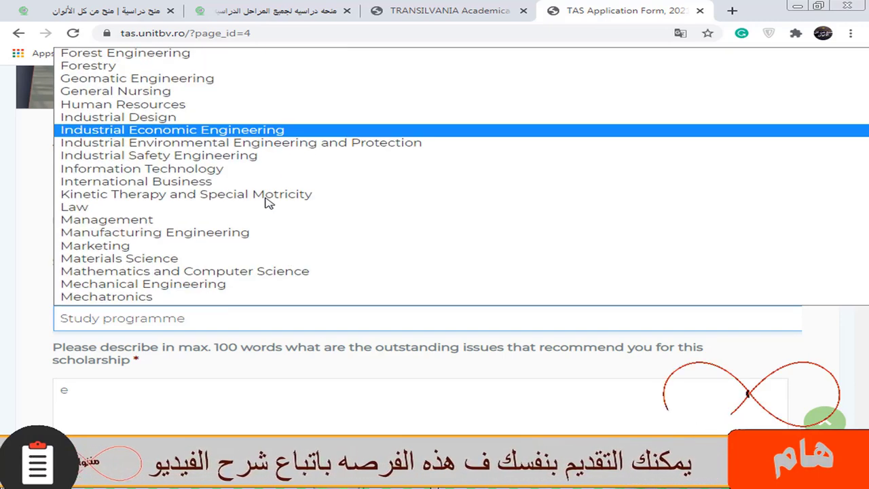
scroll(258, 210, up, 15)
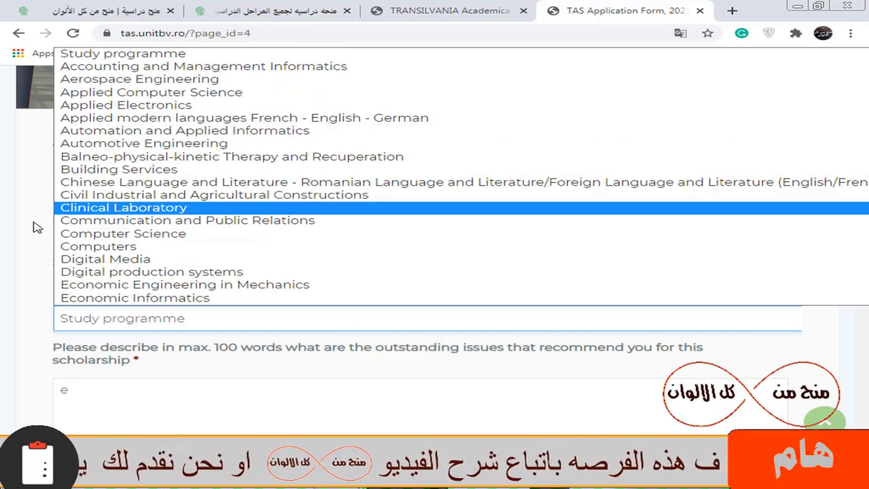
Change the language of instruction for the Bachelor study programme to English and check the study programmes offered in it.
click(5, 220)
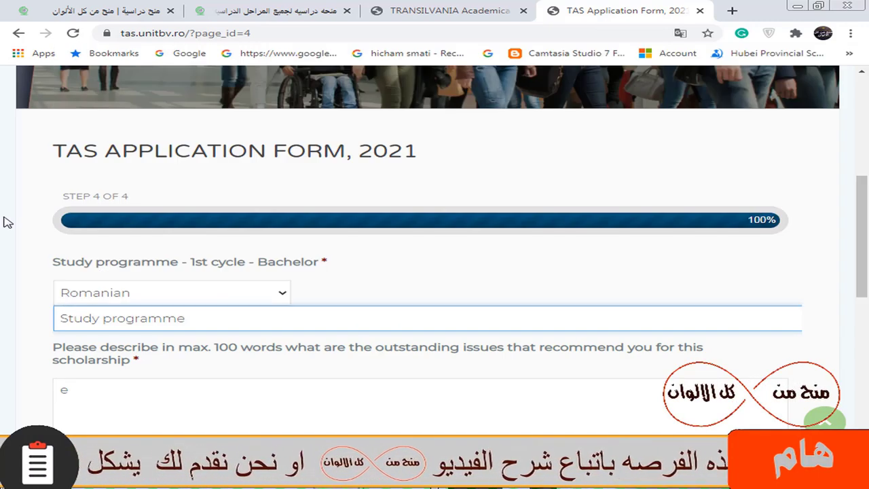
click(175, 297)
click(112, 337)
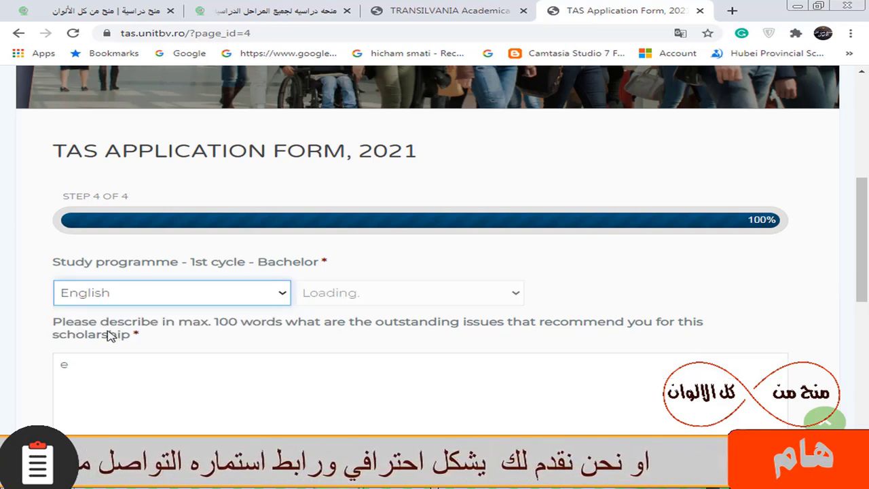
click(370, 296)
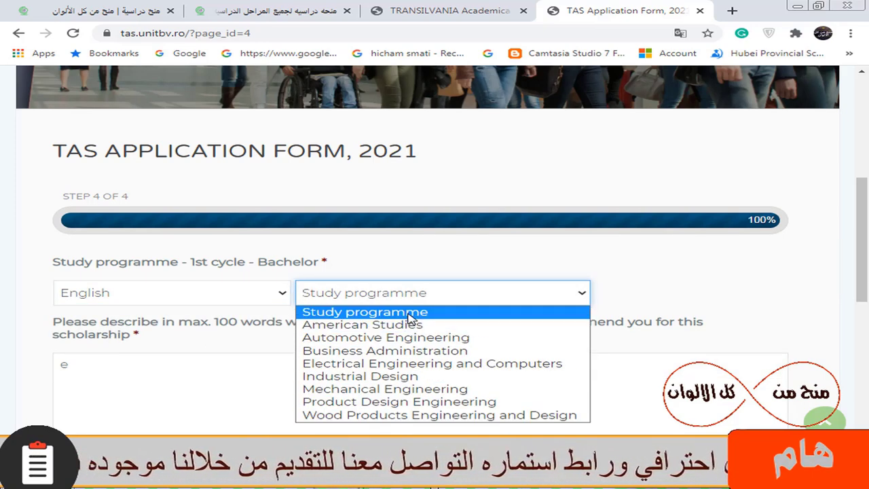
click(627, 266)
Review the 100-word statement, recommendation letter, curriculum vitae and motivation letter fields in step 4, and return to the GrabScholarship article on the scholarship.
scroll(226, 165, down, 3)
scroll(204, 190, up, 2)
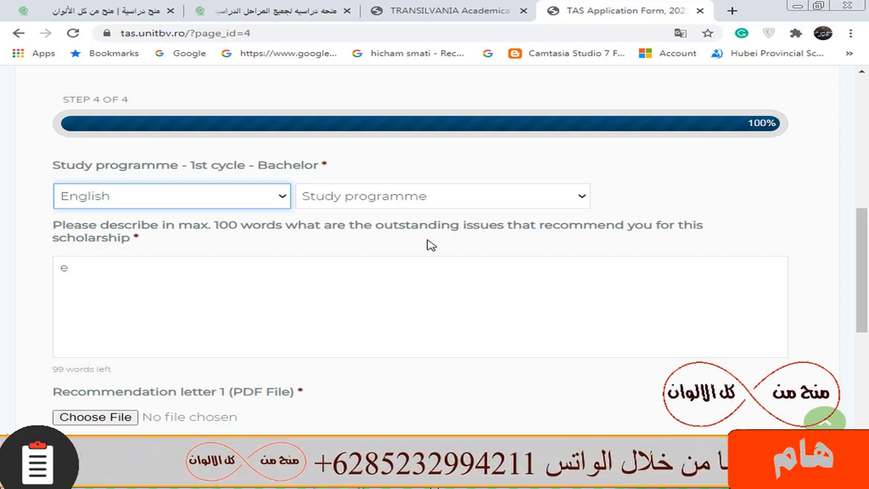
scroll(489, 262, down, 3)
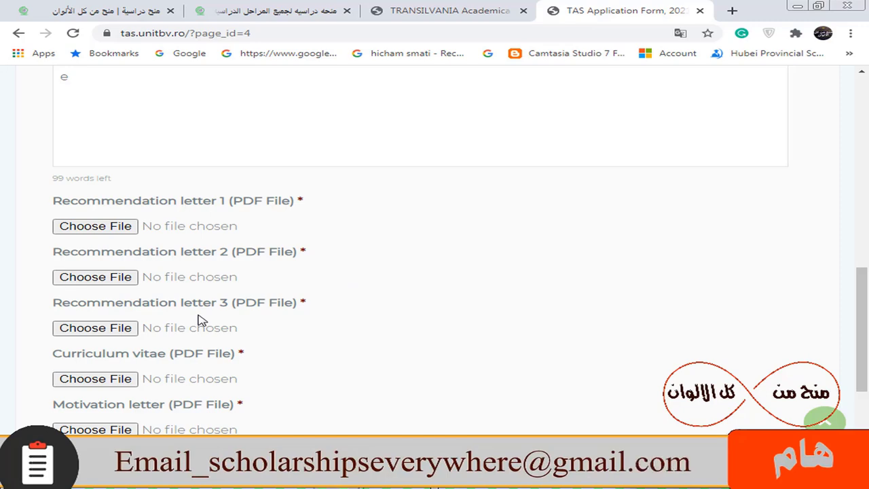
scroll(163, 312, down, 2)
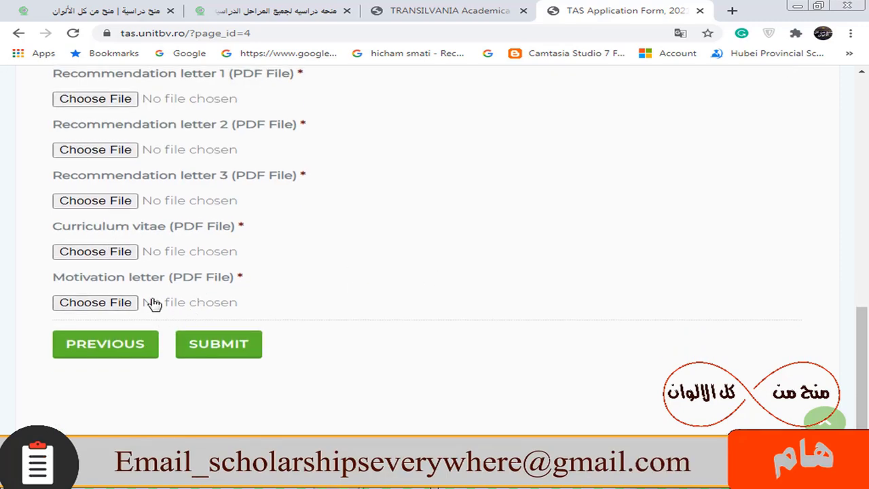
scroll(453, 209, up, 1)
scroll(407, 216, up, 9)
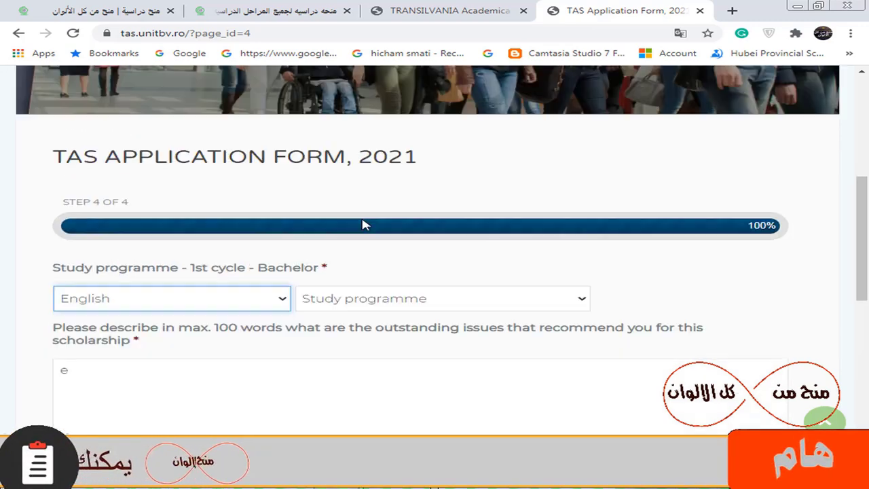
scroll(319, 198, down, 9)
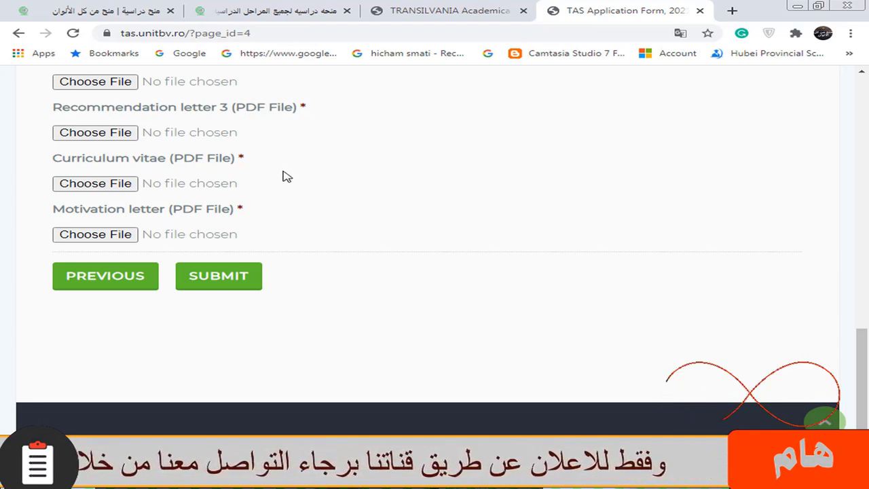
click(273, 8)
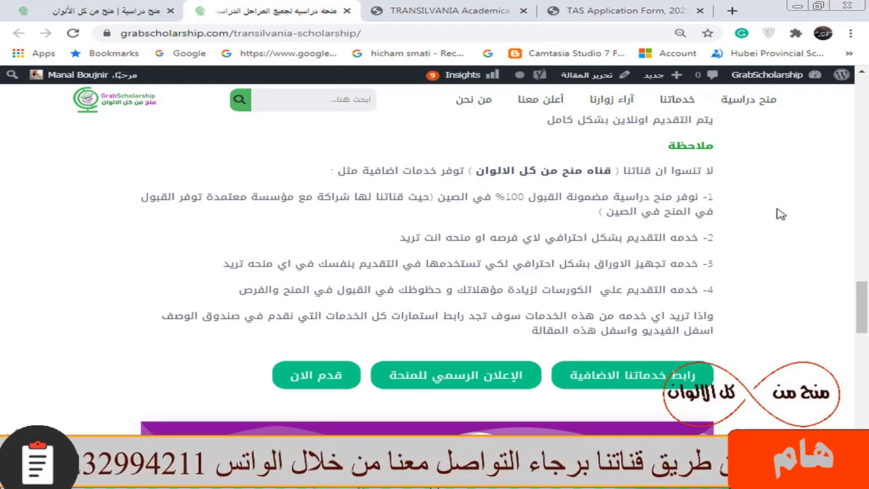